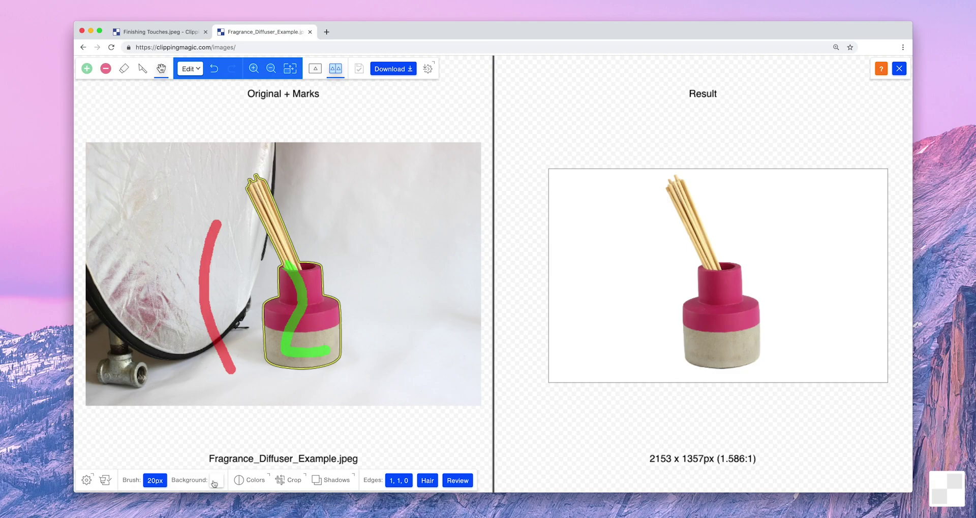
Open the background color options and the custom background color picker.
click(214, 483)
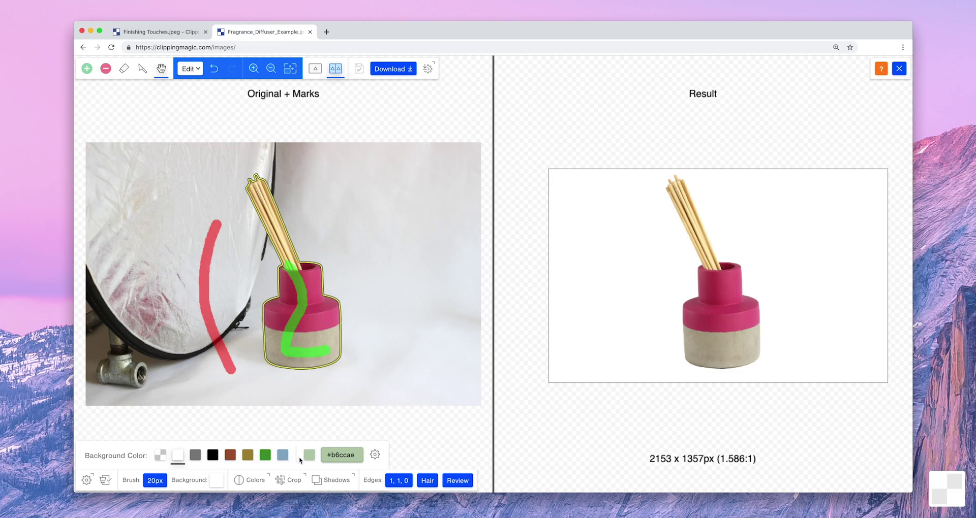
click(337, 455)
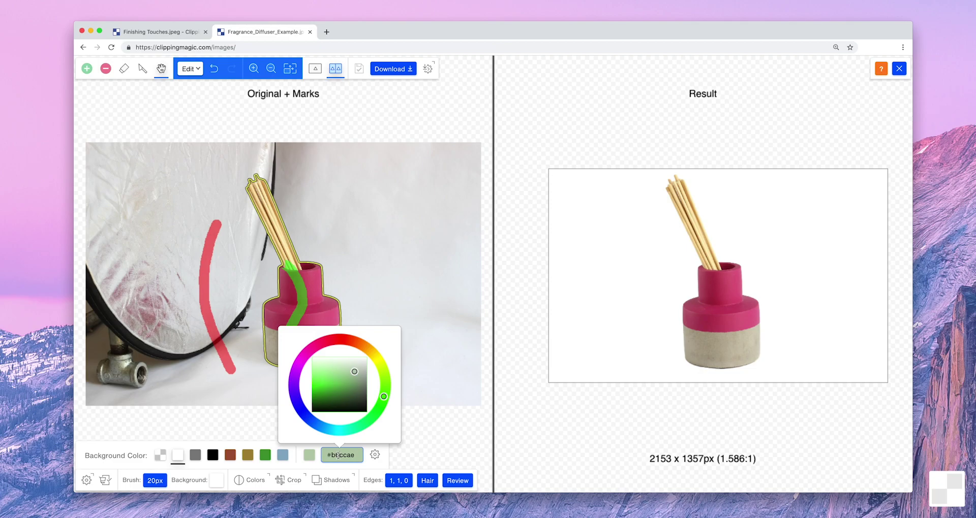
Open the color adjustments for the diffuser image and apply Auto Levels.
click(253, 481)
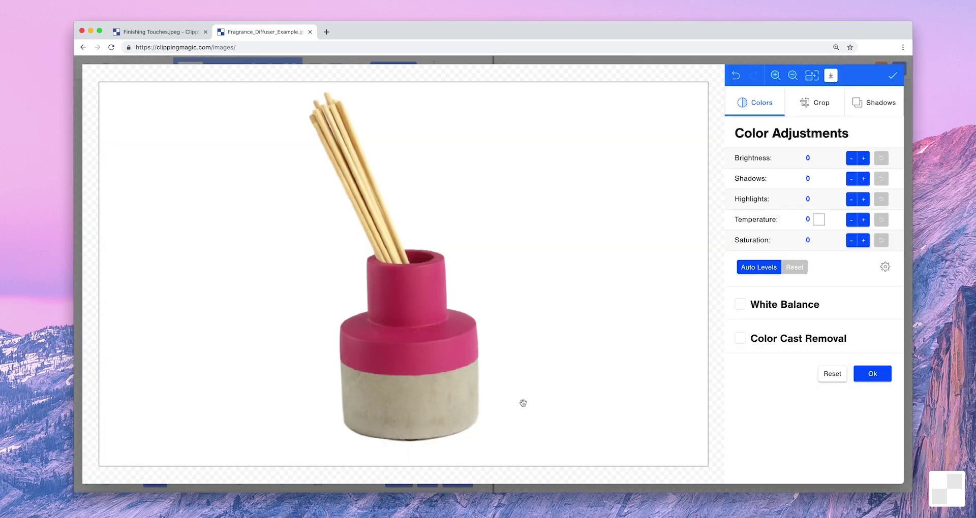
click(768, 267)
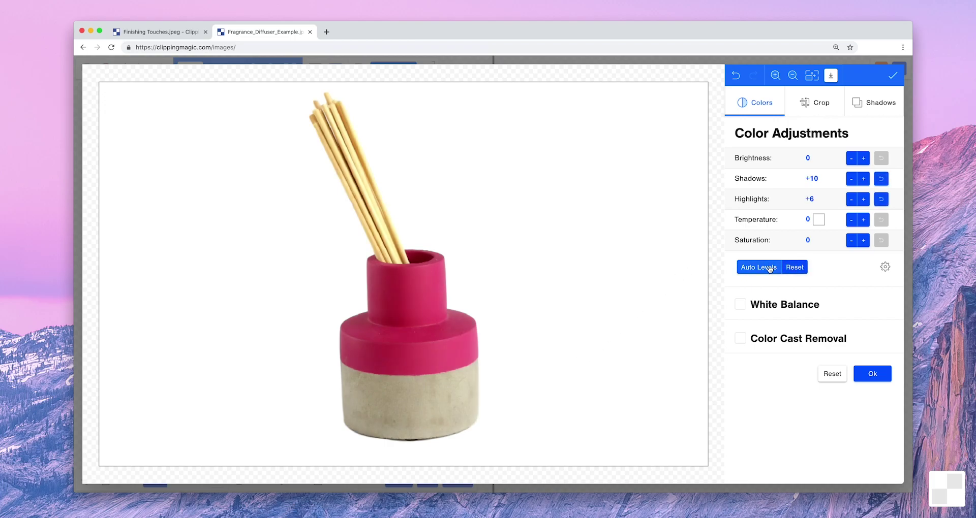
Raise the brightness to +15, and reset it.
click(864, 159)
click(863, 159)
click(863, 158)
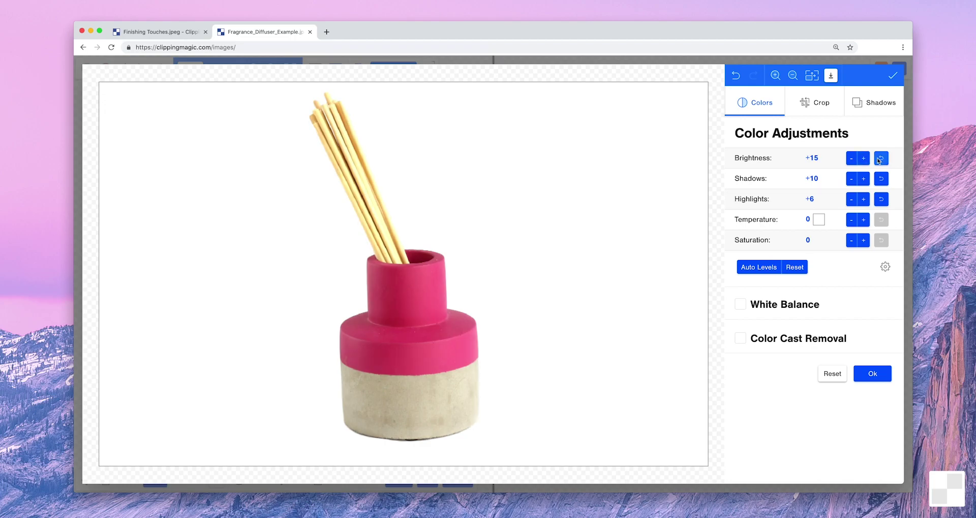
click(881, 158)
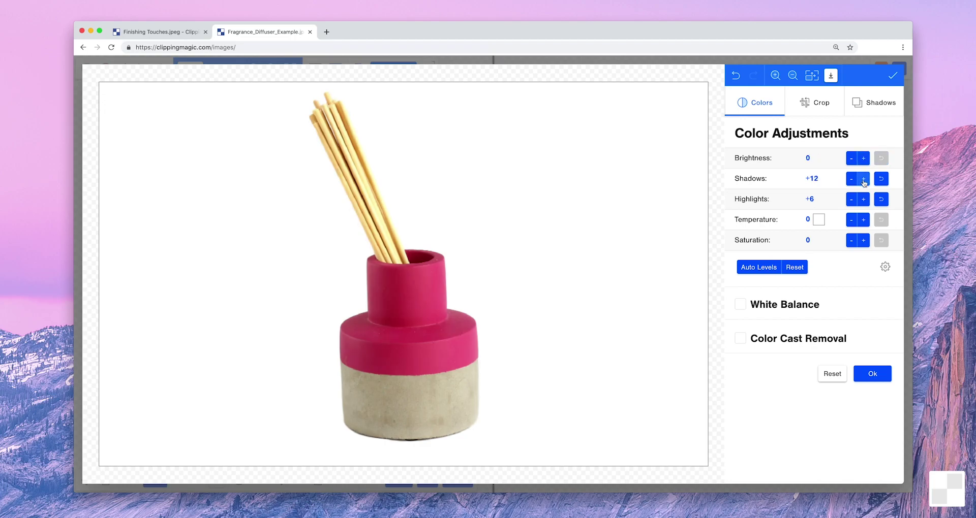
Raise the shadows adjustment to +23, and reset it.
click(864, 179)
click(863, 179)
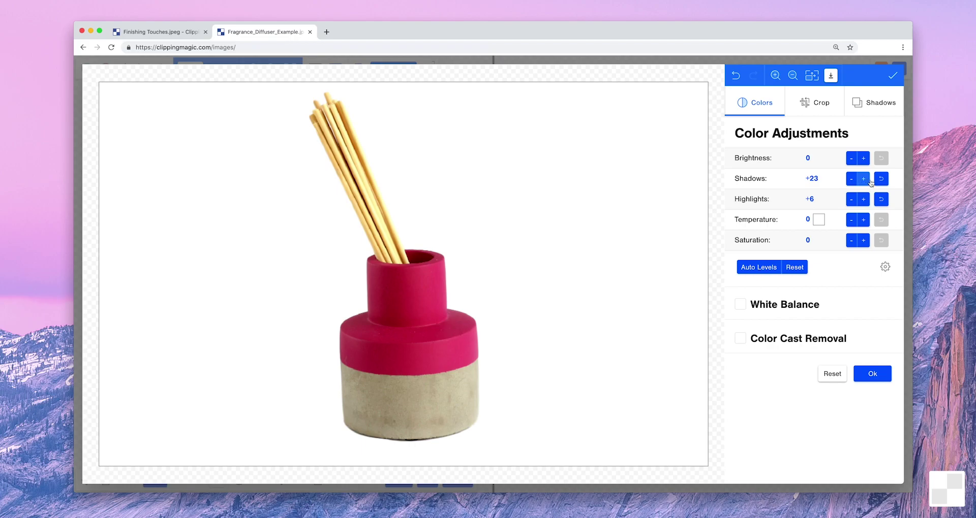
click(881, 179)
Raise the highlights adjustment to +22, and reset it.
click(863, 200)
click(864, 199)
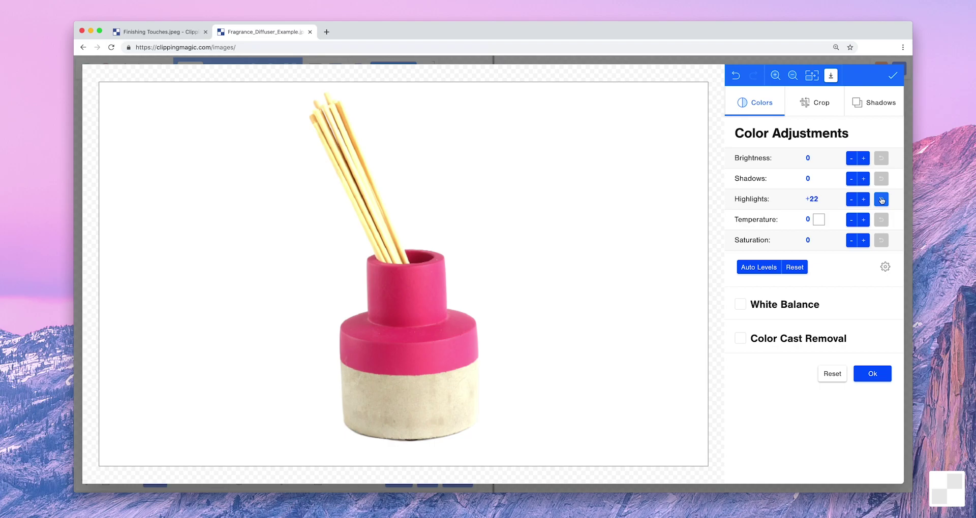
click(880, 200)
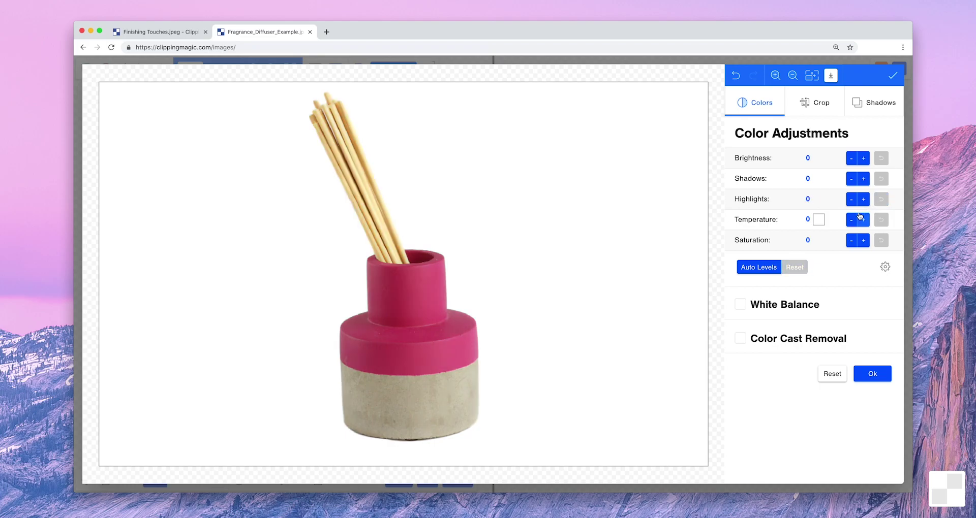
Warm the color temperature to +18, cool it, and reset the temperature adjustment.
click(864, 220)
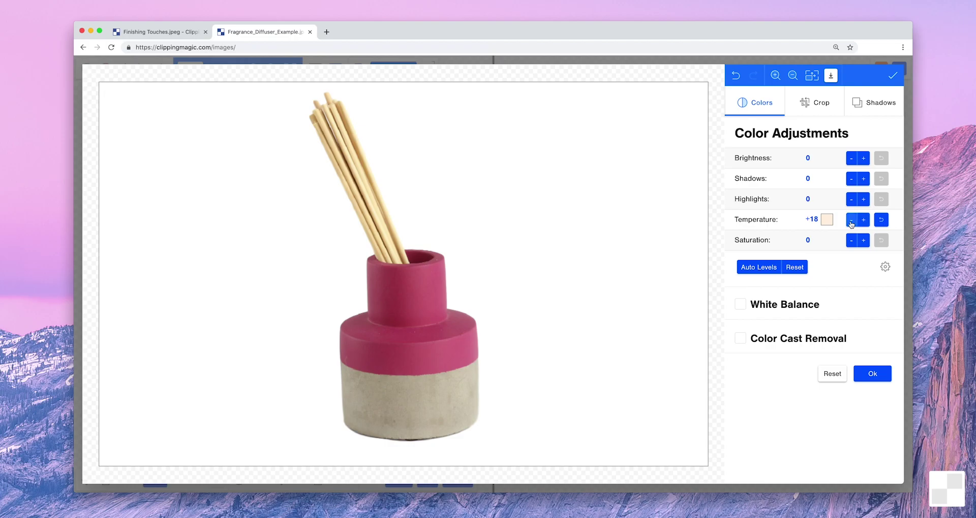
click(851, 223)
click(880, 220)
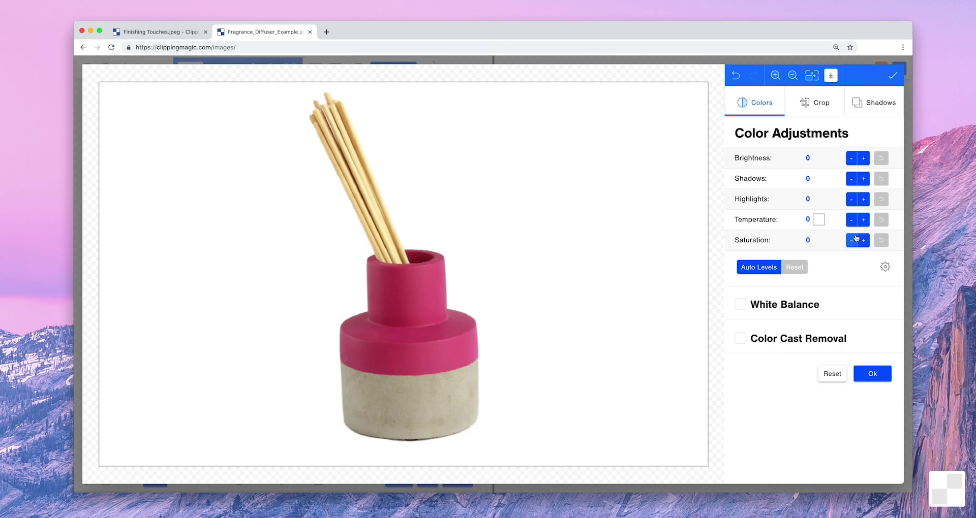
Try increasing and decreasing the saturation, and reset the saturation adjustment.
click(862, 242)
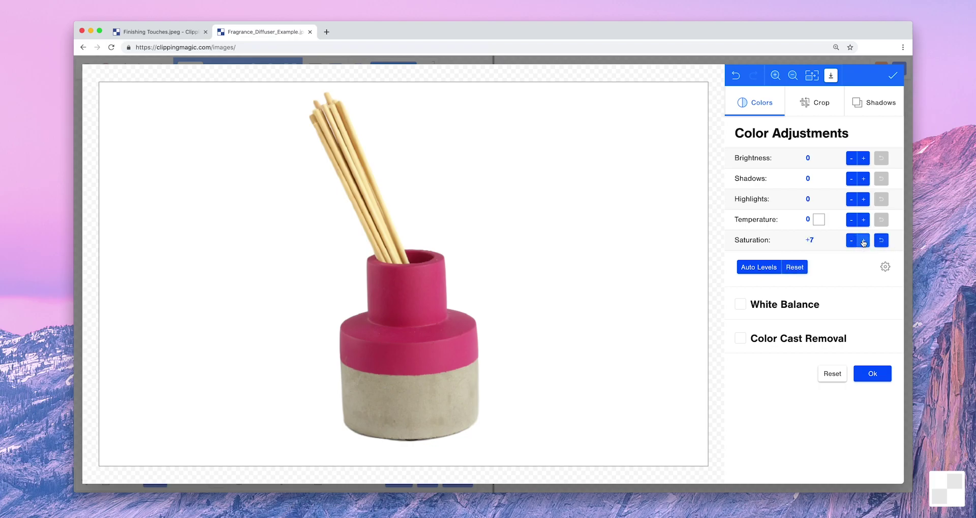
click(851, 242)
click(852, 242)
click(880, 240)
Apply Auto Levels and enable White Balance, sampling the light gray backdrop beside the diffuser as the neutral color.
click(772, 272)
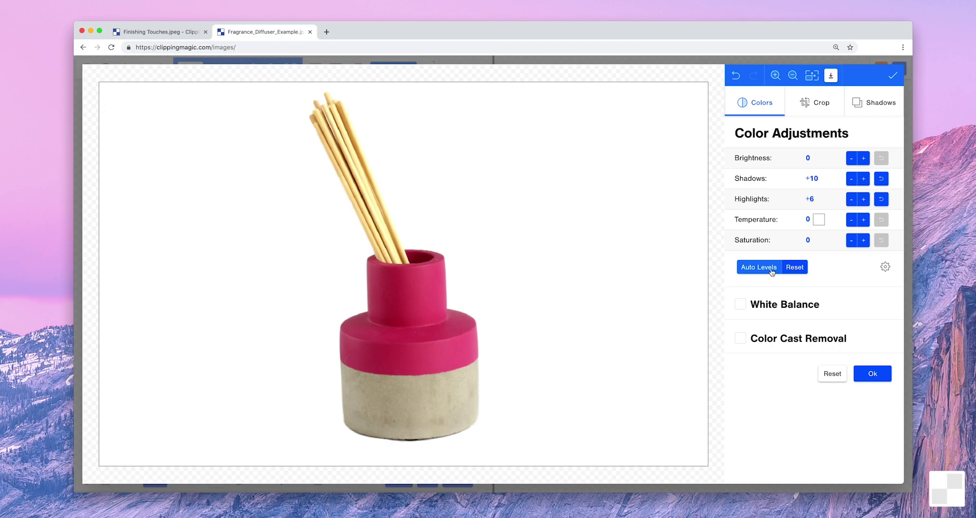
click(741, 306)
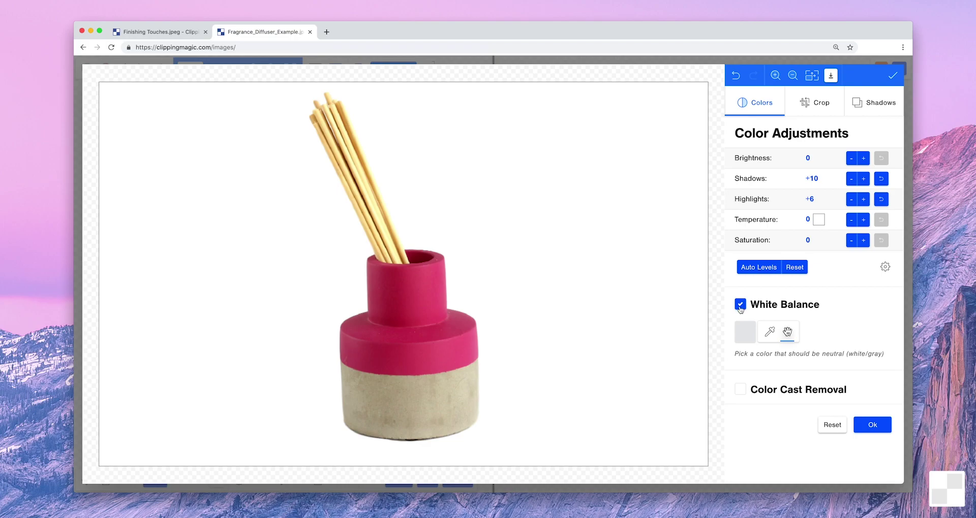
click(770, 332)
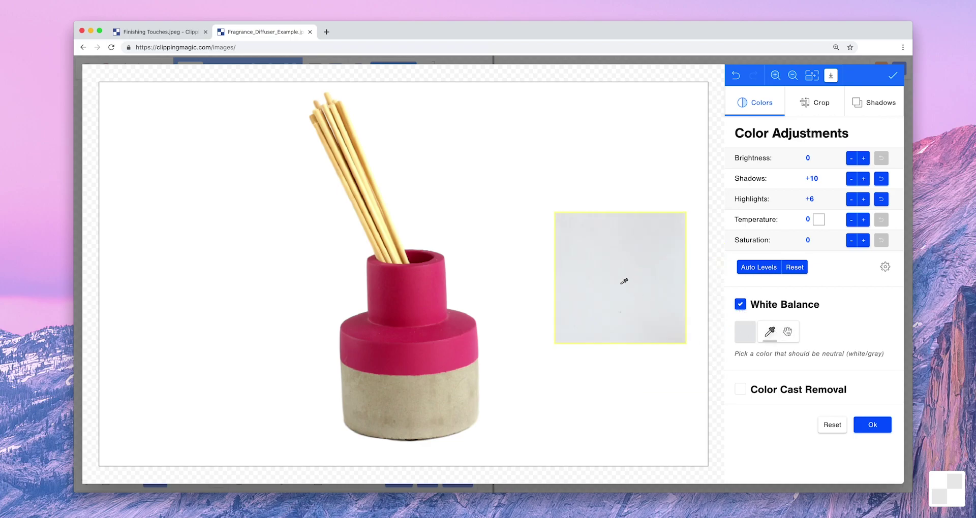
click(620, 279)
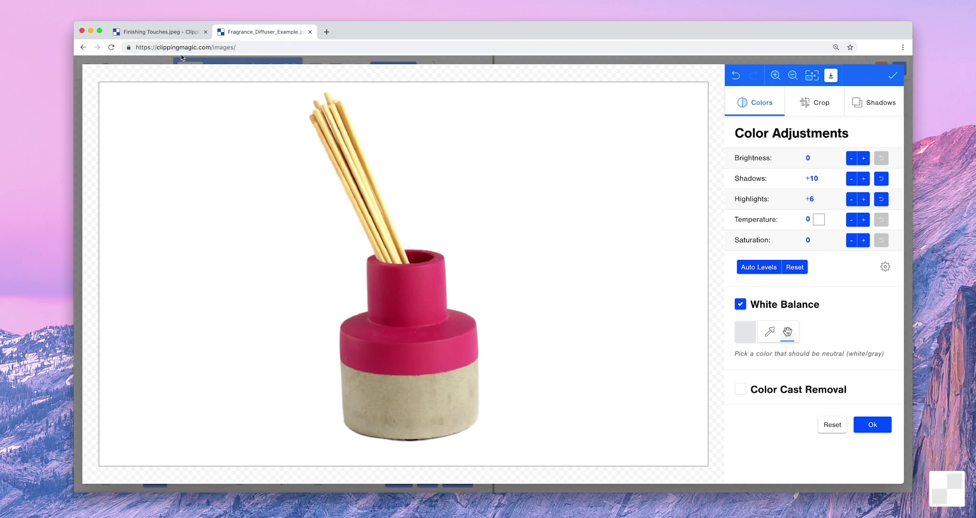
In the Finishing Touches.jpeg image, enable Color Cast Removal and sample the dark red background beside the rooster as the cast color.
click(167, 34)
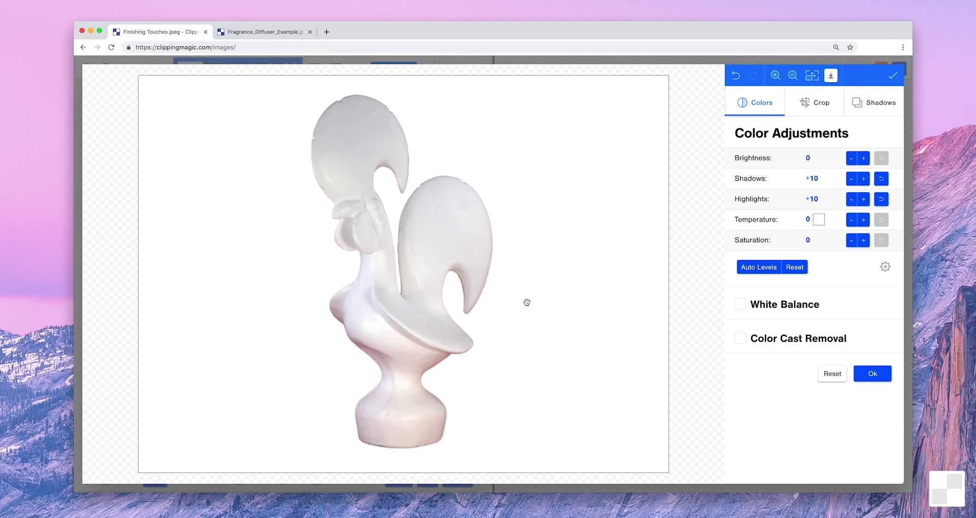
click(741, 339)
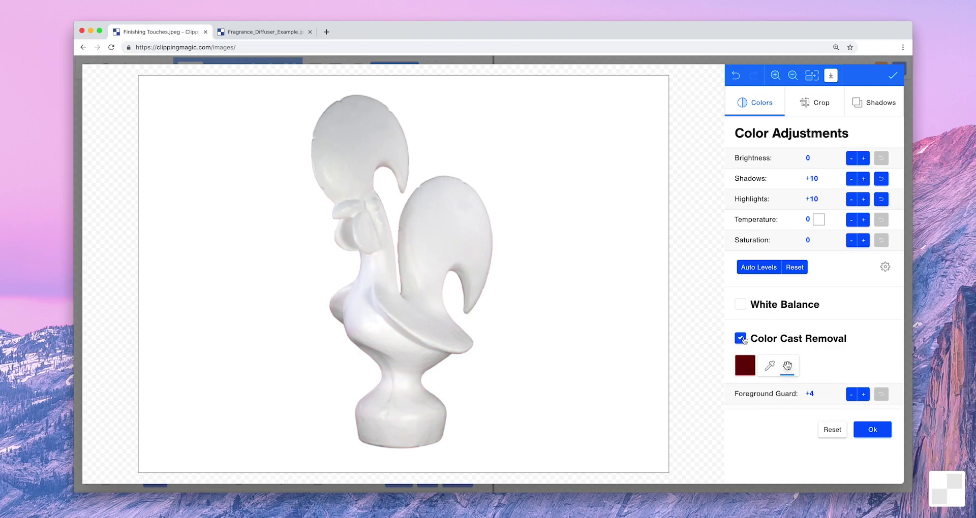
click(770, 367)
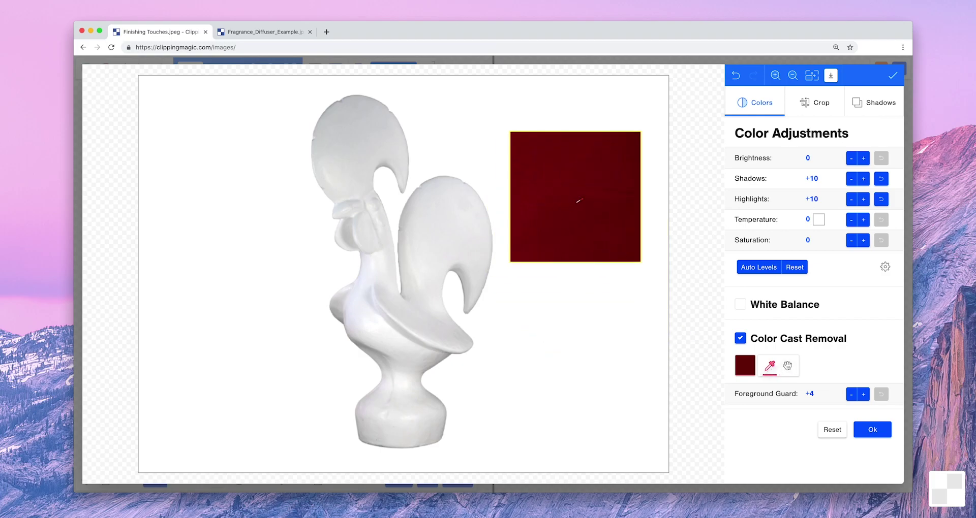
click(575, 197)
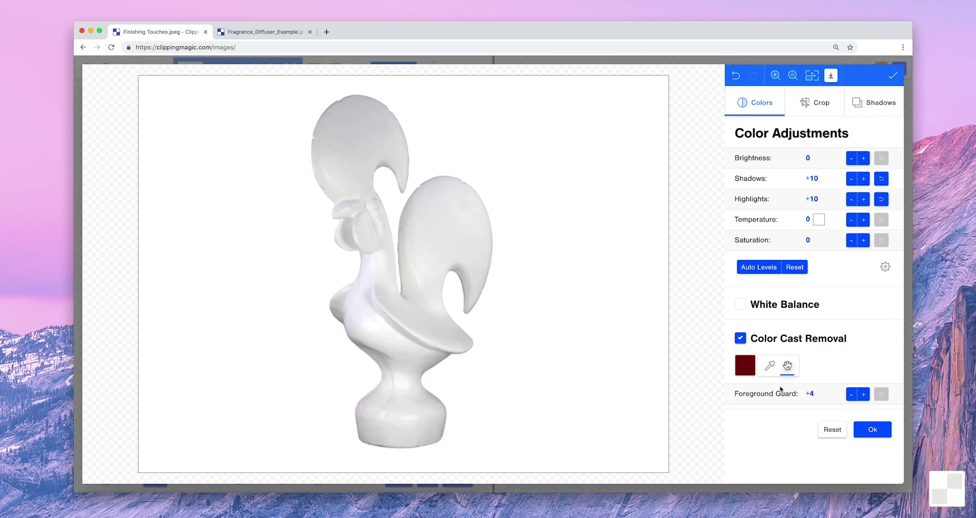
Return to Fragrance_Diffuser_Example.jpeg and crop it with Fit To Result enabled.
click(264, 31)
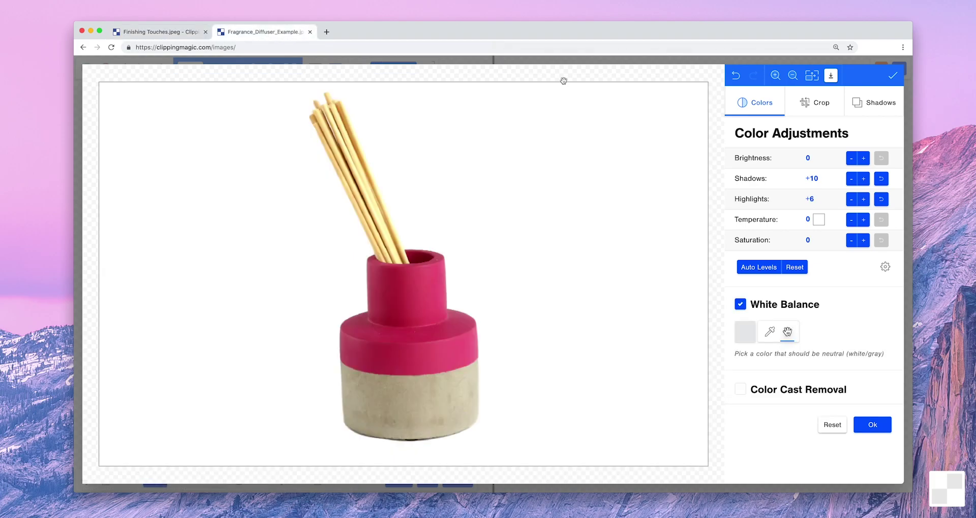
click(821, 108)
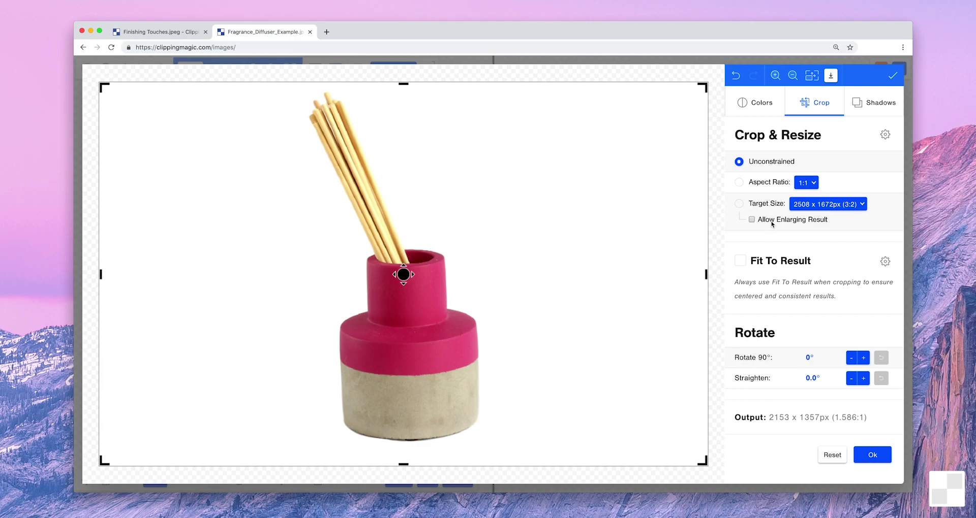
click(741, 262)
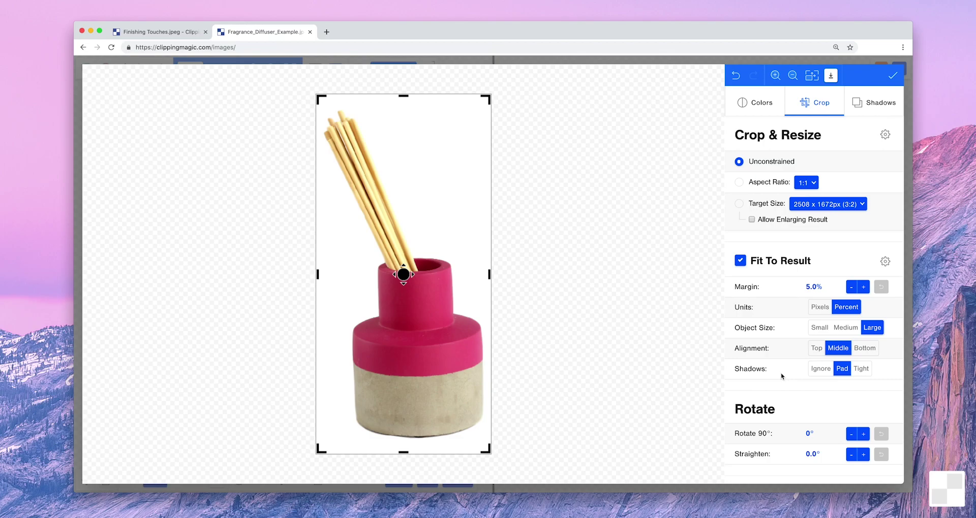
Examine the default-setting options for Crop & Resize and for Fit To Result.
click(885, 135)
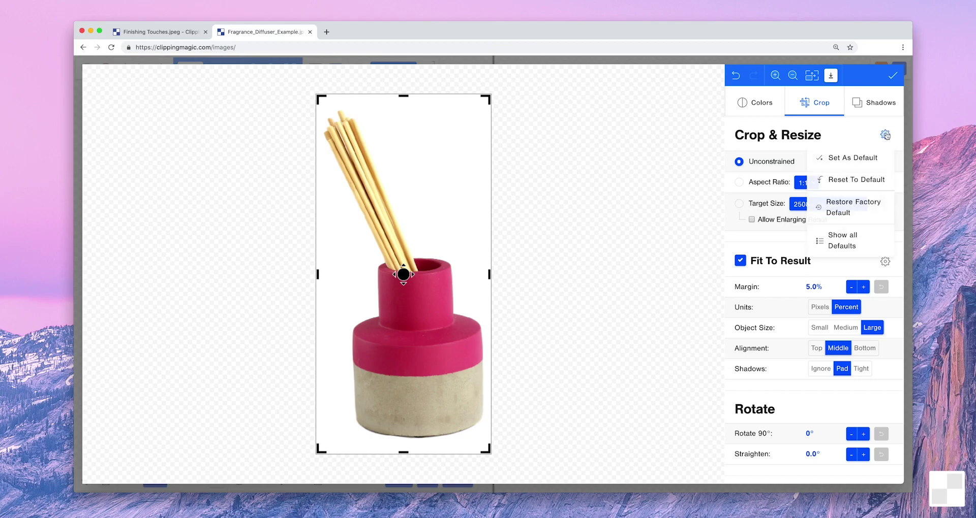
click(885, 262)
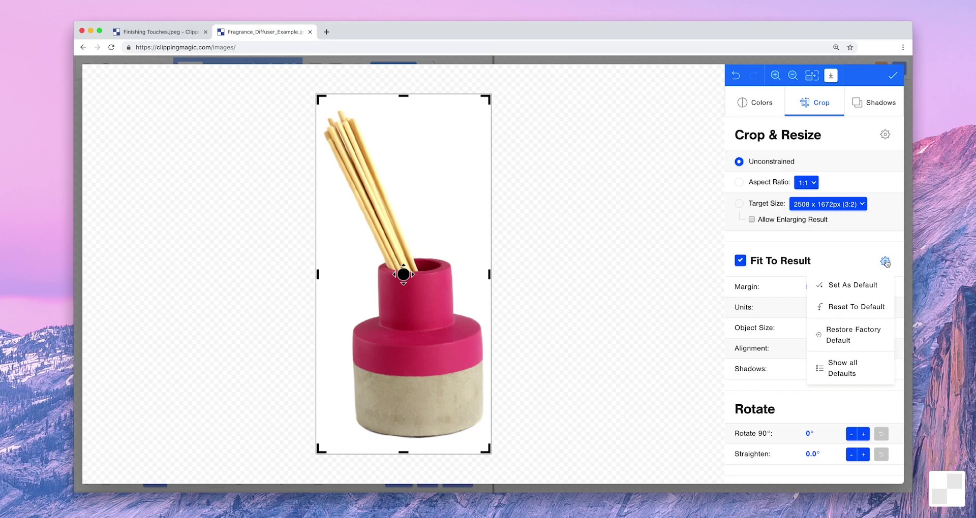
click(885, 261)
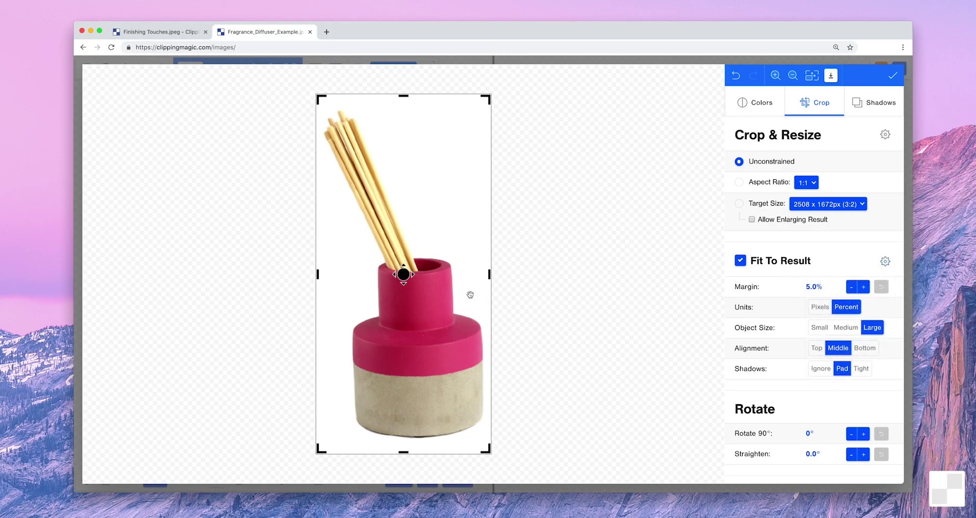
Widen the crop area to about 1477 x 1357 px and reposition it around the diffuser.
drag(492, 275, 706, 274)
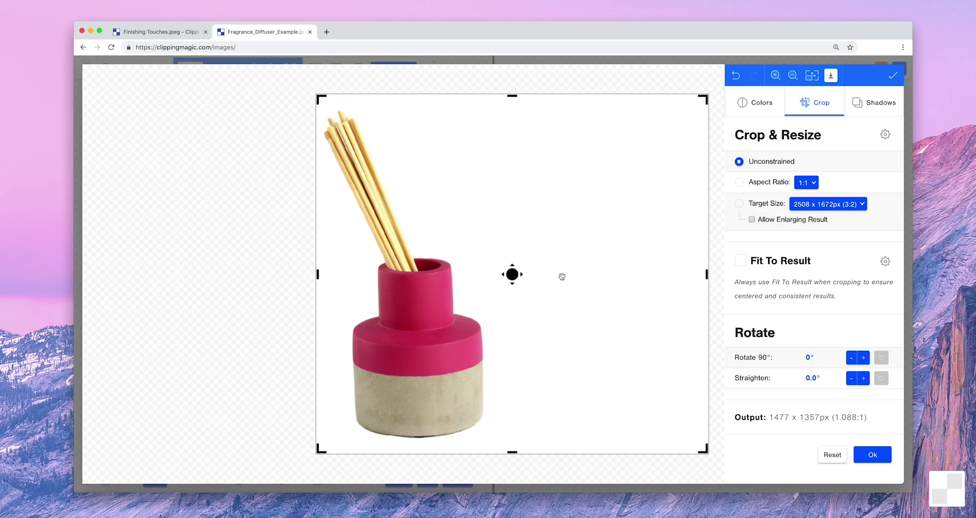
drag(512, 275, 427, 281)
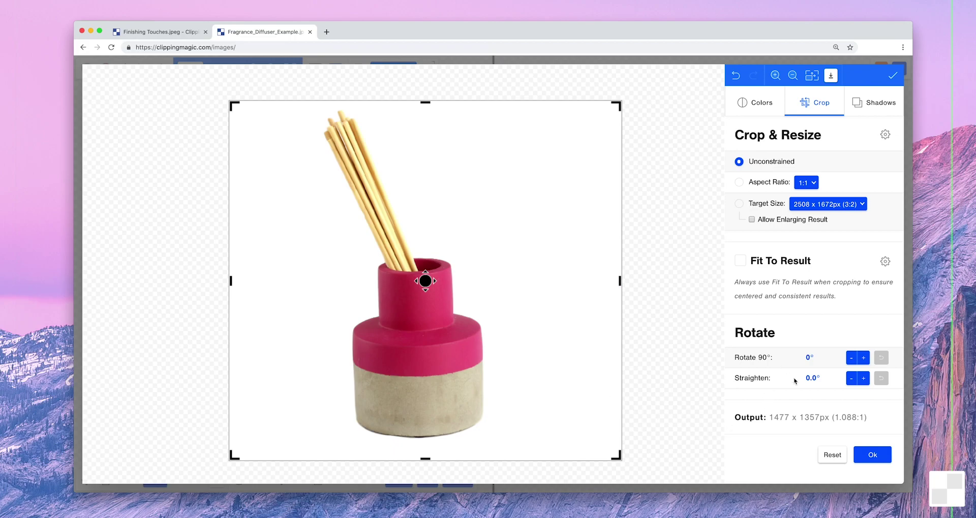
Straighten the diffuser image to -0.5° and open the shadow settings.
click(863, 379)
click(863, 379)
click(863, 378)
click(863, 379)
click(863, 378)
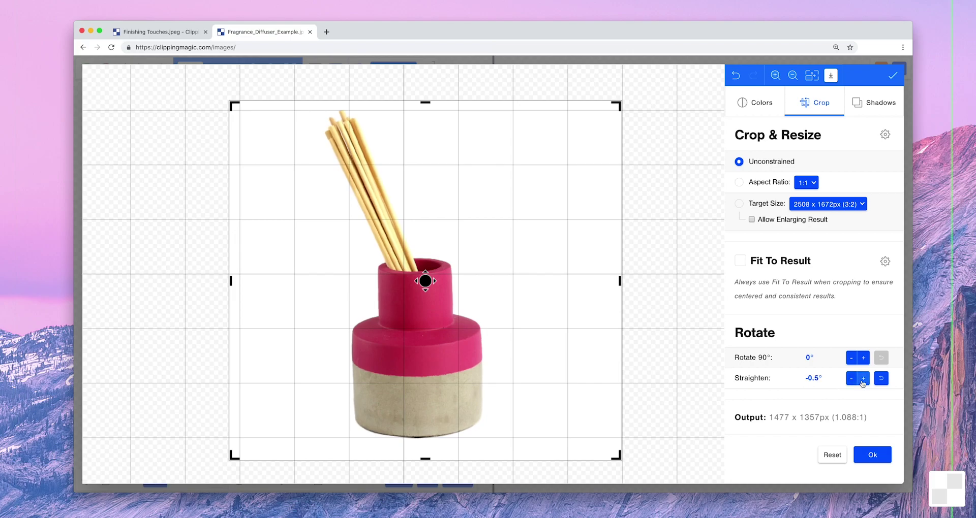
click(873, 103)
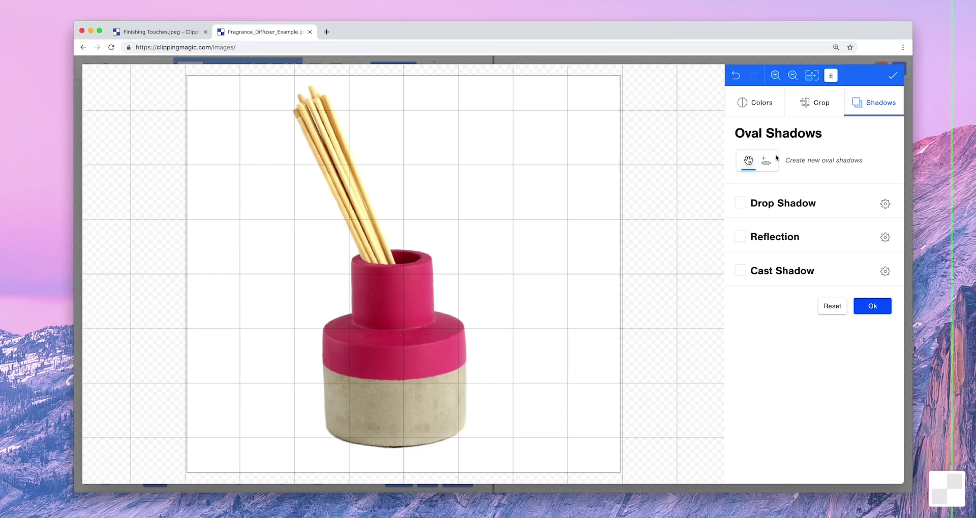
Add an oval shadow beside the diffuser's base, enlarge it, set its opacity to 55%, and delete it.
click(766, 163)
click(287, 392)
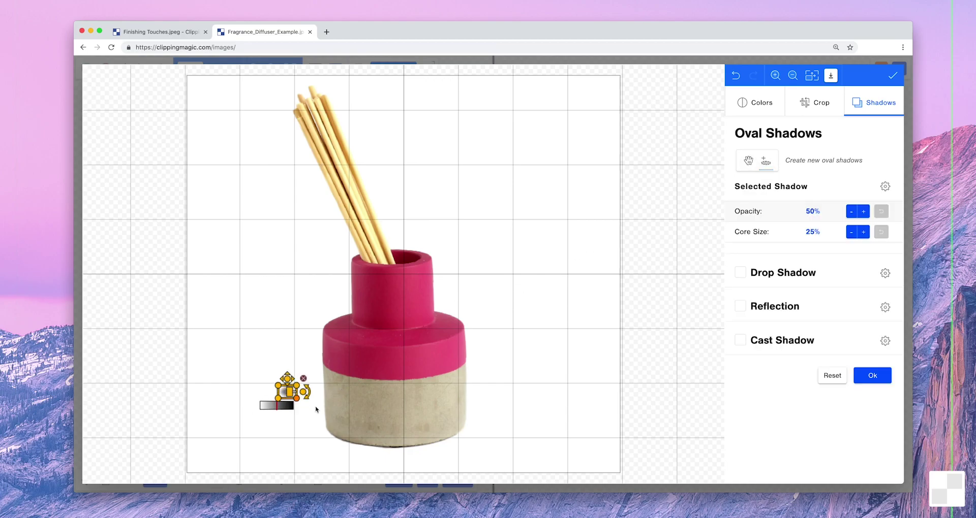
drag(312, 408, 398, 451)
drag(337, 379, 340, 385)
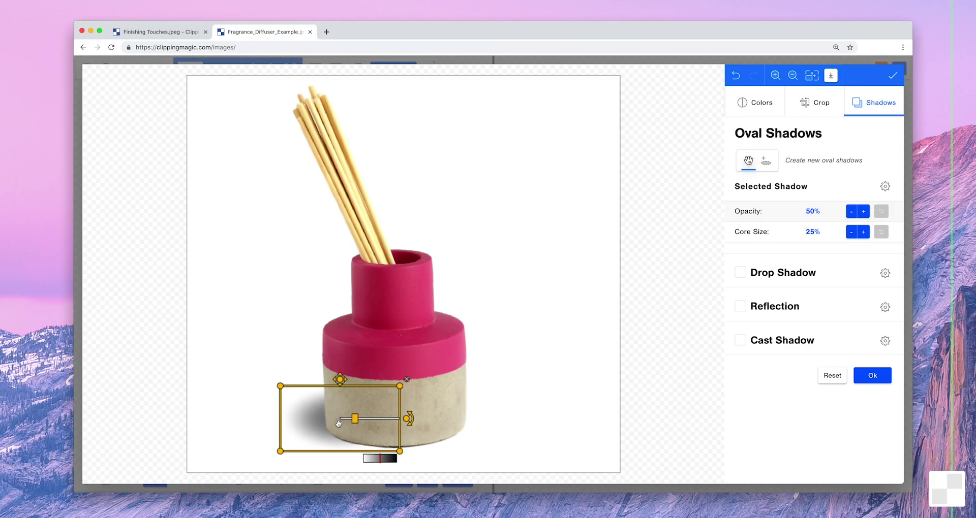
mouse_move(351, 419)
mouse_down()
mouse_move(387, 419)
mouse_move(354, 419)
mouse_up()
drag(380, 461, 383, 462)
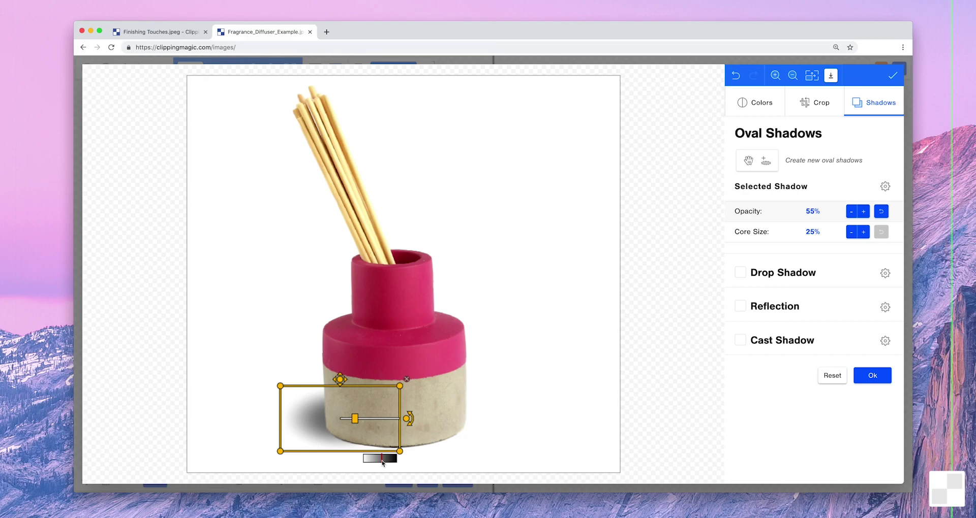
click(407, 379)
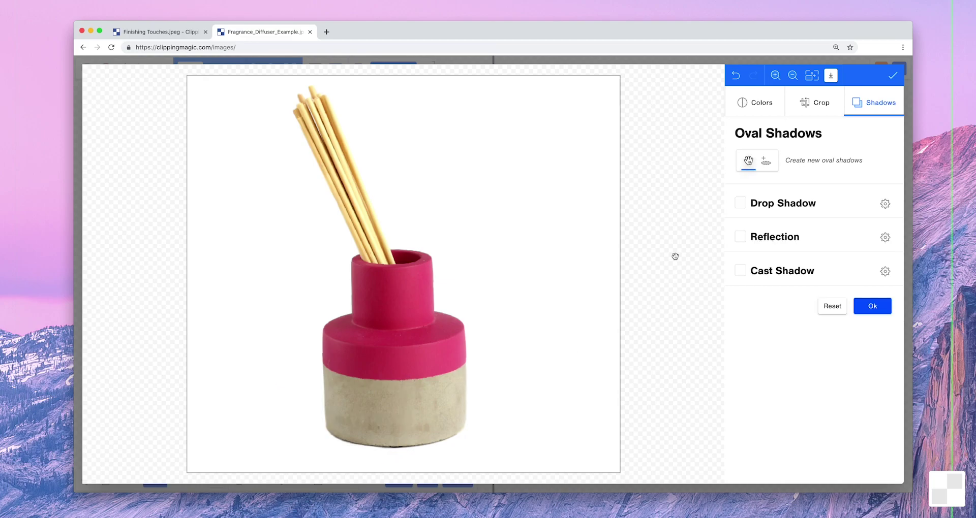
Enable a drop shadow for the diffuser.
click(740, 204)
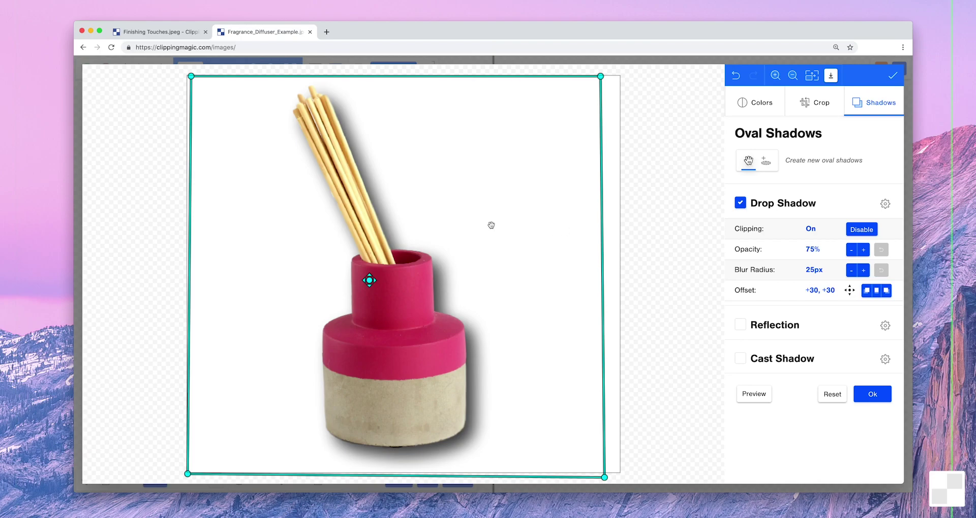
Pull the upper-right corner of the drop shadow's clipping area in toward the diffuser's neck, and disable the drop shadow.
drag(449, 188, 406, 226)
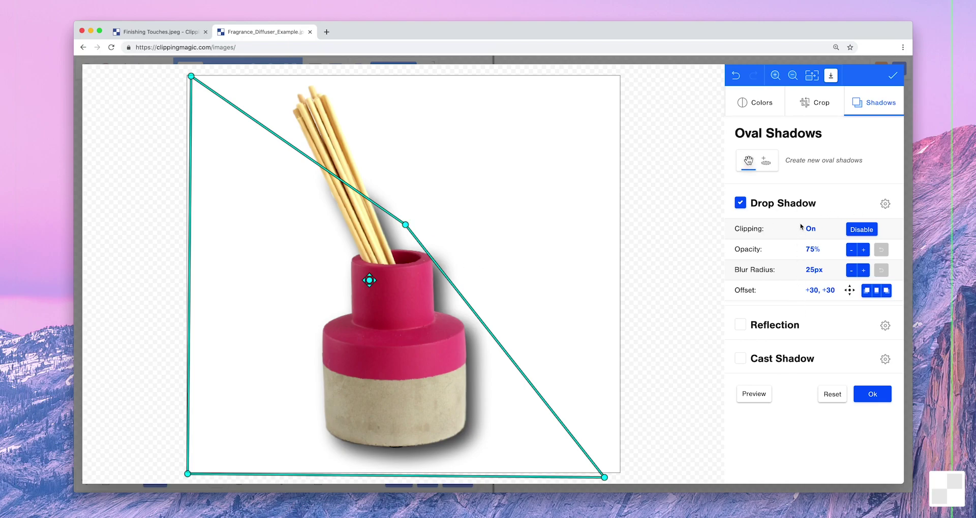
click(739, 204)
Enable a cast shadow for the diffuser, reshape its far edge to be steeper and narrower, and disable the cast shadow.
click(740, 271)
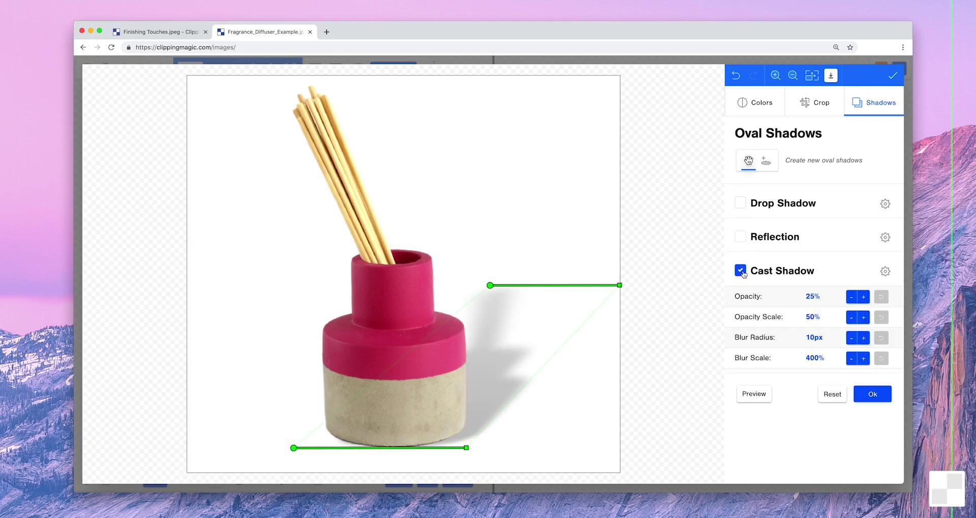
drag(489, 285, 443, 247)
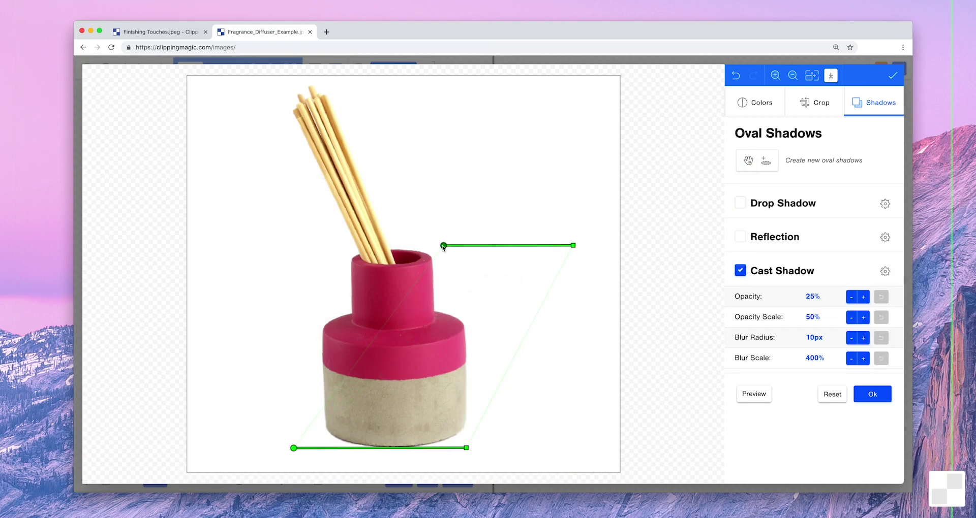
drag(572, 245, 521, 260)
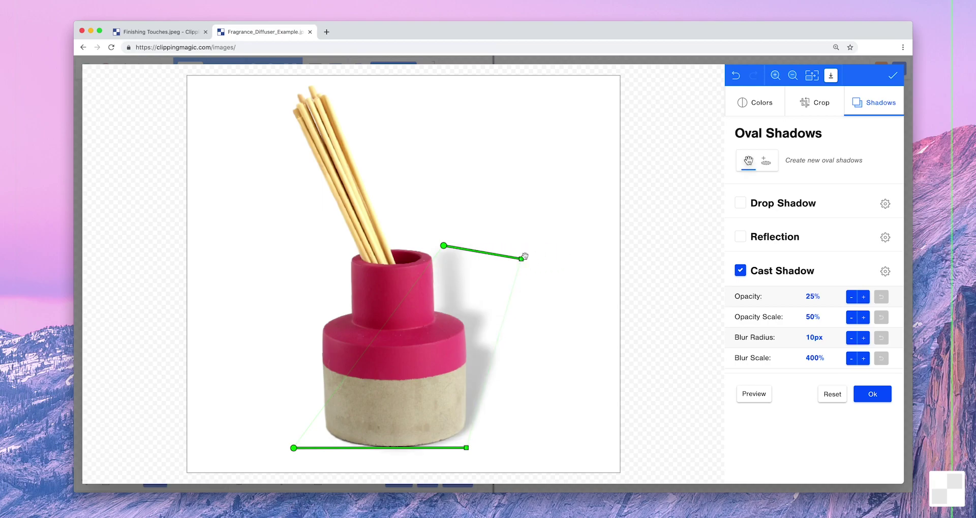
click(740, 271)
Enable a reflection, bend its baseline with extra points to follow the diffuser's curved bottom edge, and preview the result.
click(741, 238)
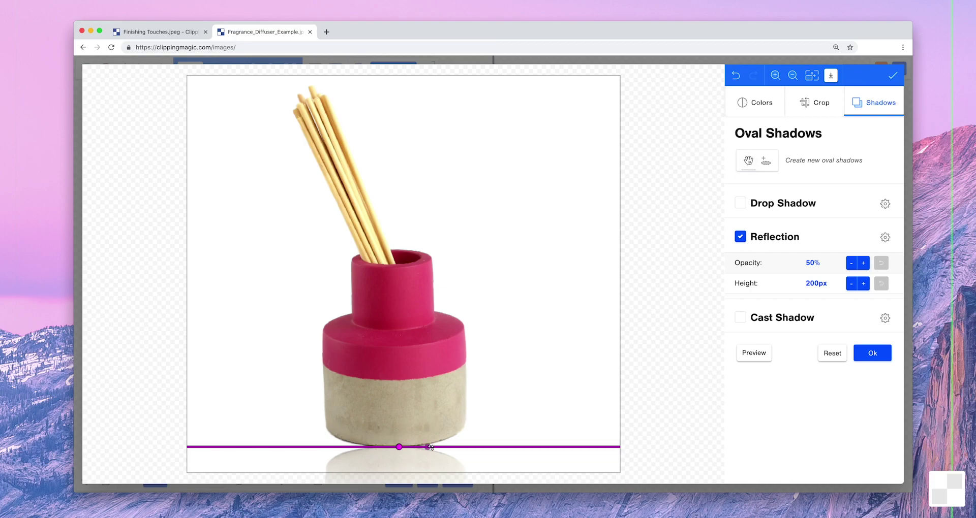
drag(462, 448, 461, 432)
drag(329, 447, 356, 446)
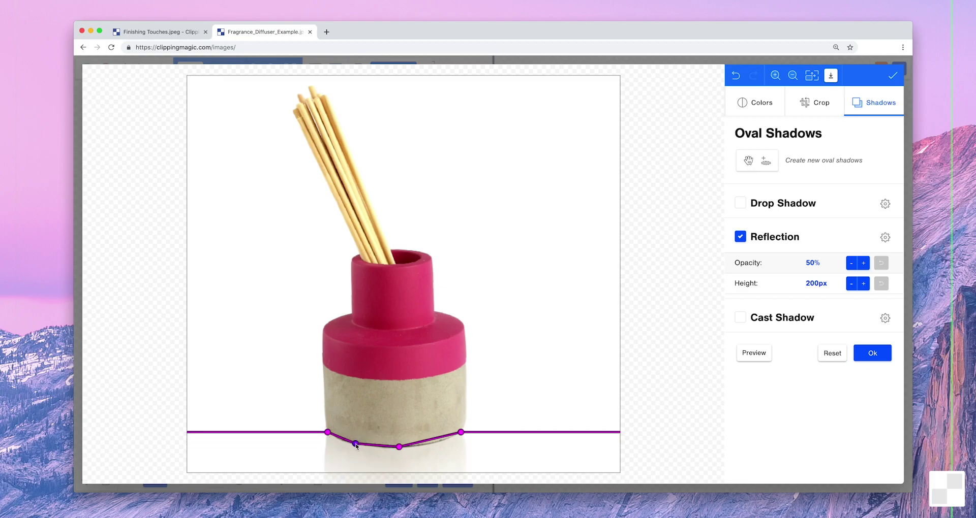
drag(432, 439, 435, 443)
mouse_move(433, 446)
click(753, 361)
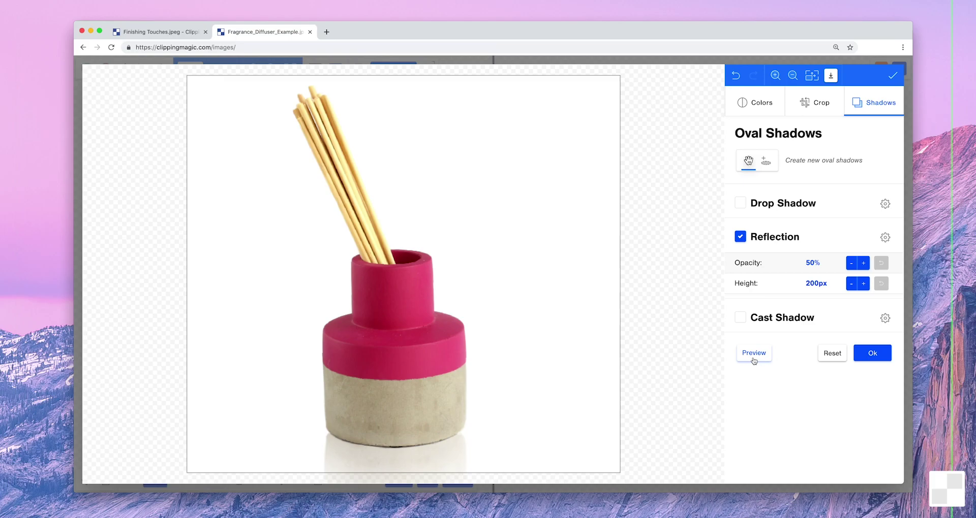
drag(464, 438, 465, 436)
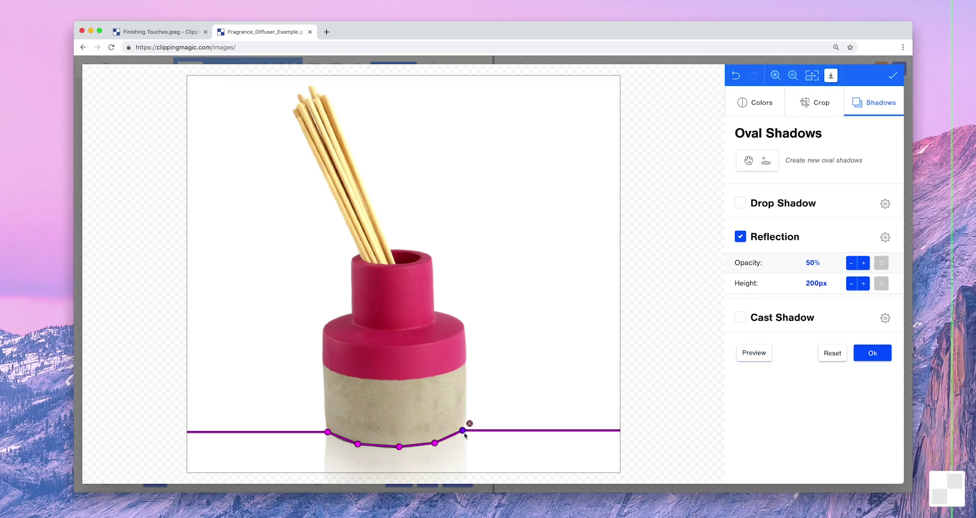
click(750, 360)
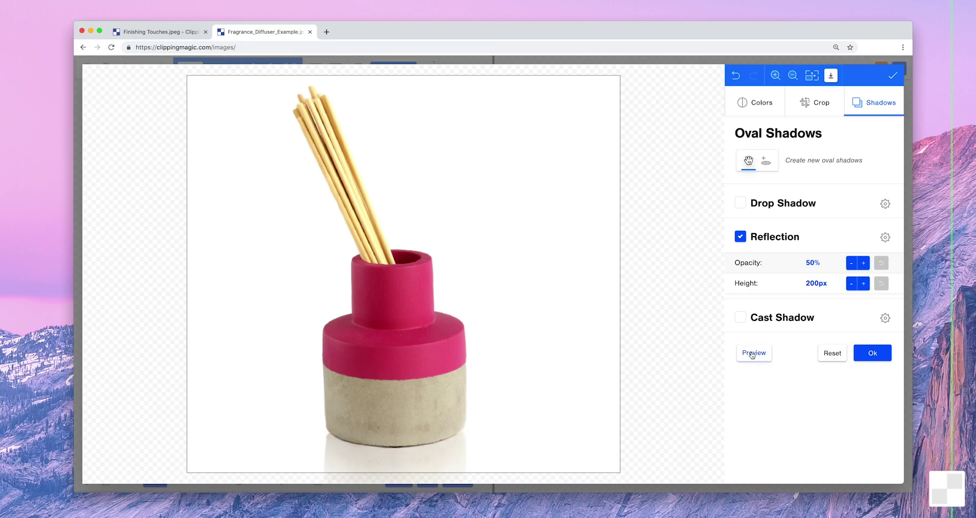